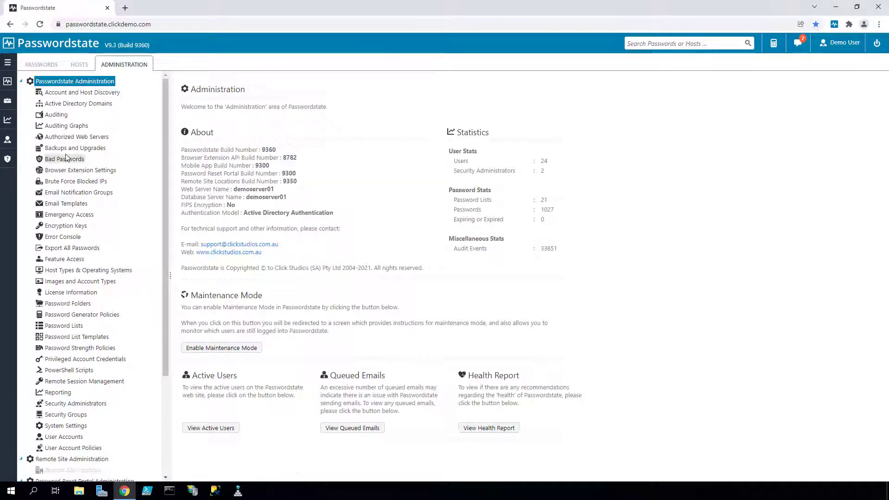
Review the backup settings showing C:\Backups for web files and database backups, then open File Explorer.
left_click(69, 148)
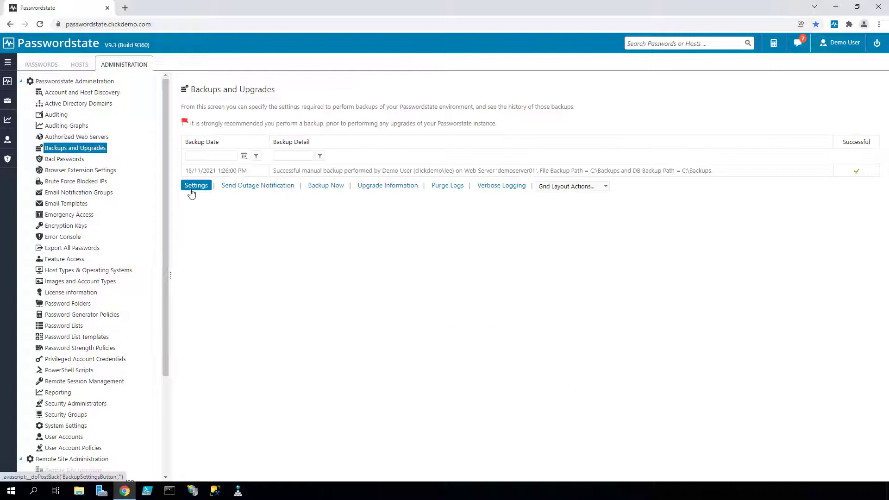
left_click(195, 185)
left_click_drag(300, 235, 354, 236)
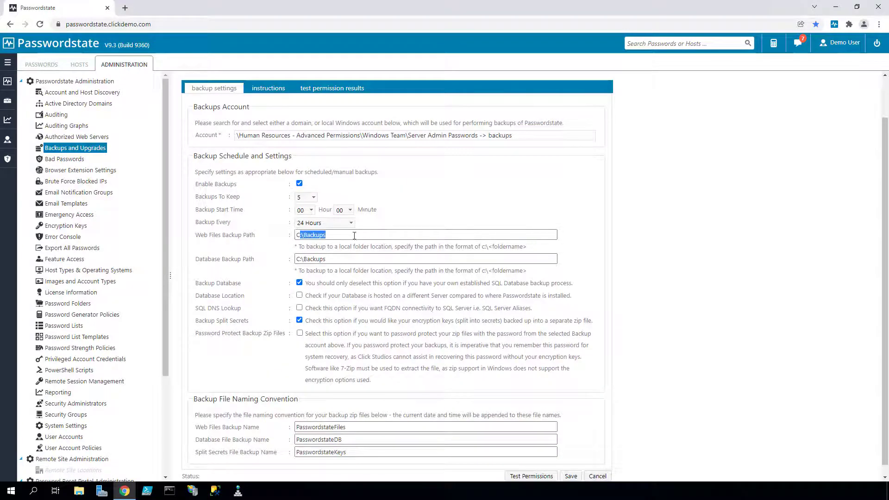
left_click(354, 236)
left_click(82, 493)
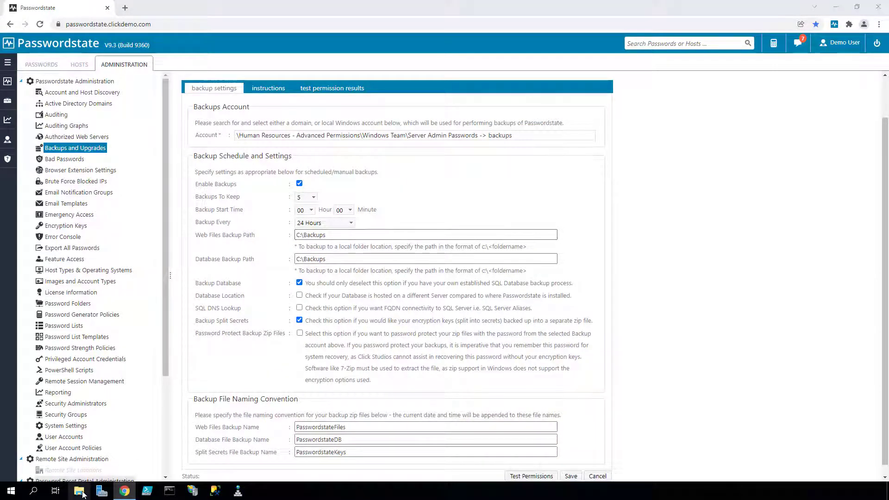
Open C:\Backups on the C: drive to view the three backup zip files.
left_click(291, 234)
left_click(383, 114)
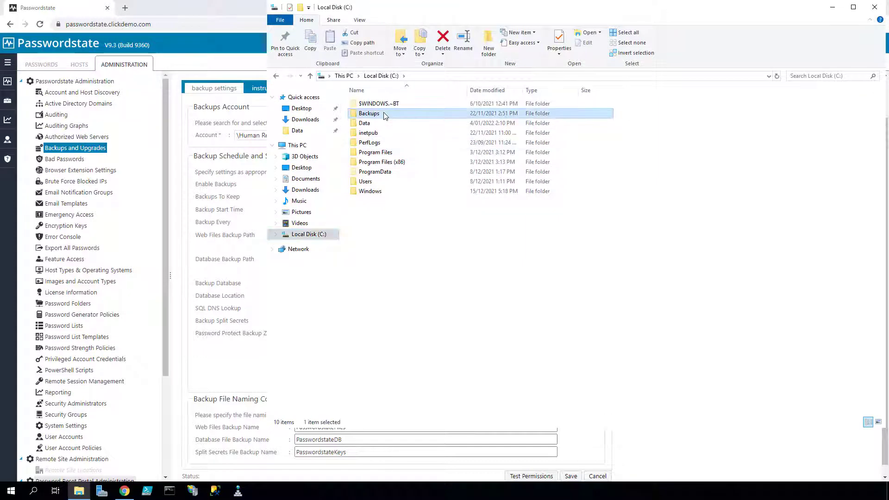
double_click(383, 115)
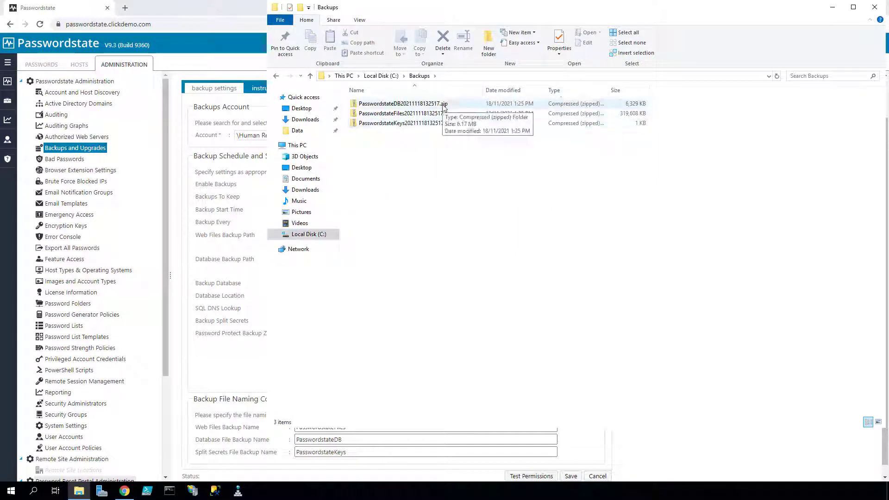
Browse to C:\inetpub\Passwordstate and select the web.config file.
left_click(377, 76)
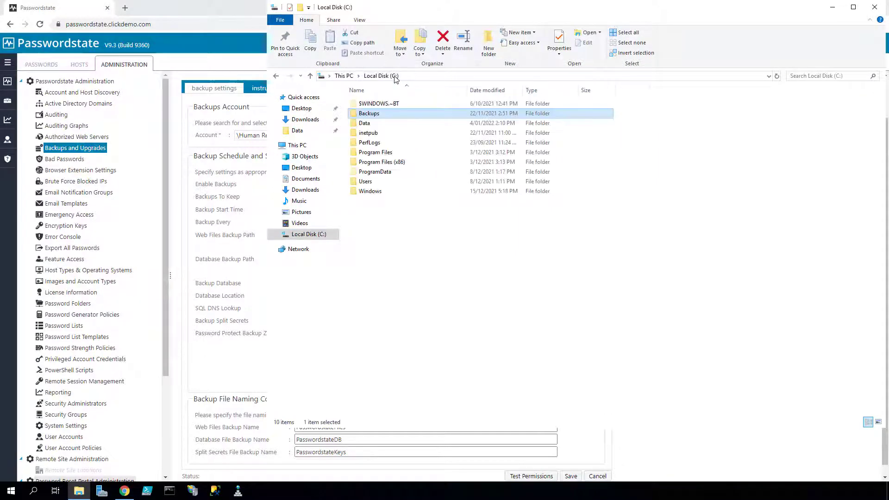
double_click(388, 133)
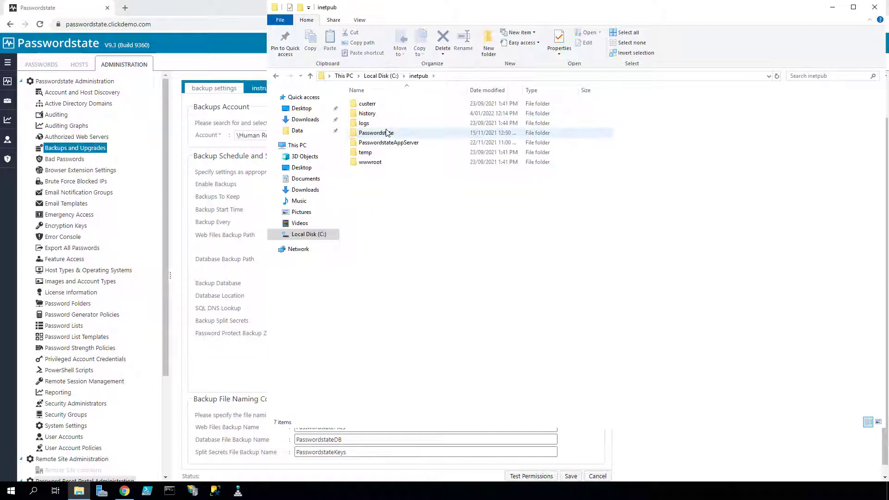
double_click(399, 134)
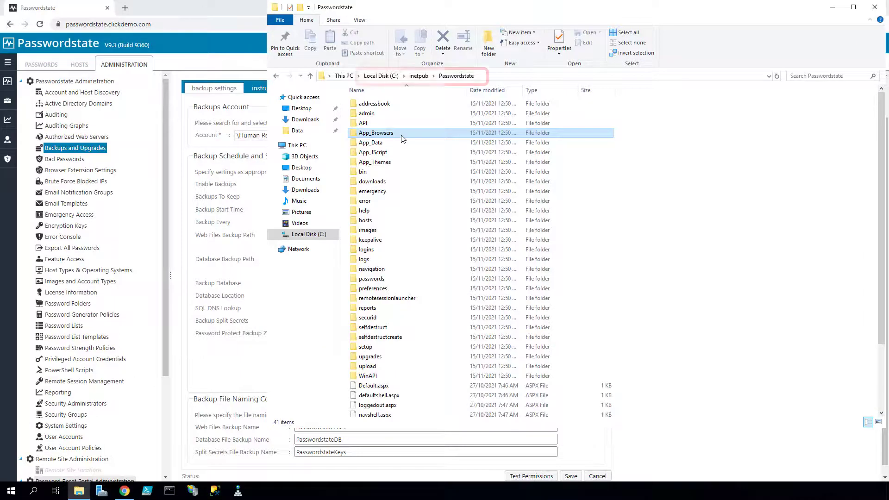
left_click(400, 137)
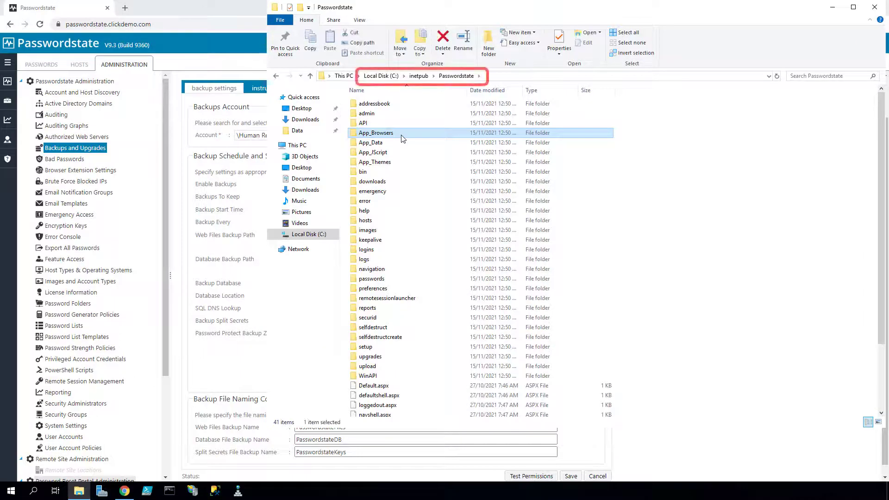
scroll(404, 137, "down", 3)
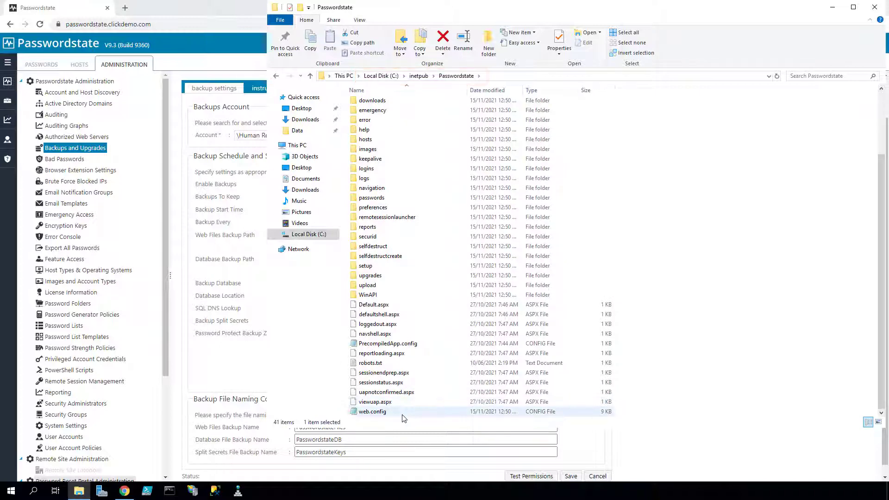
Open web.config in Notepad to review its Secret1 and Secret2 keys.
double_click(372, 411)
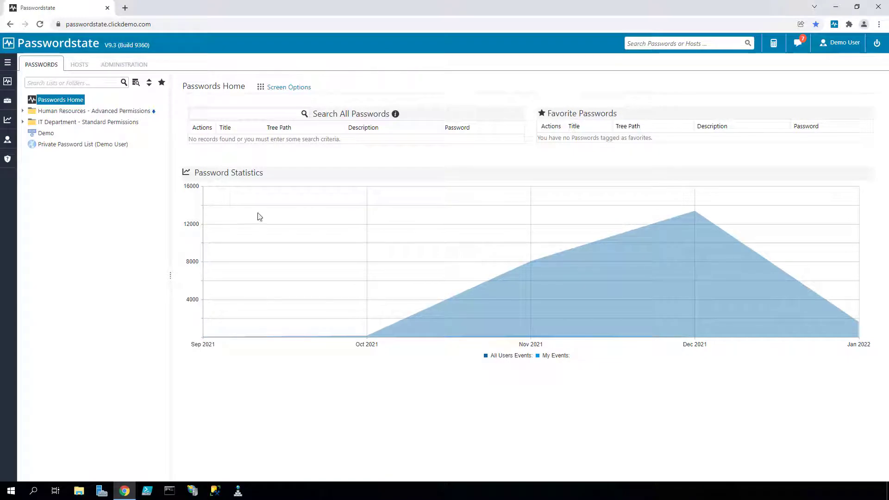
Read the notifications confirming build 9400 is available while build 9360 is installed.
left_click(798, 43)
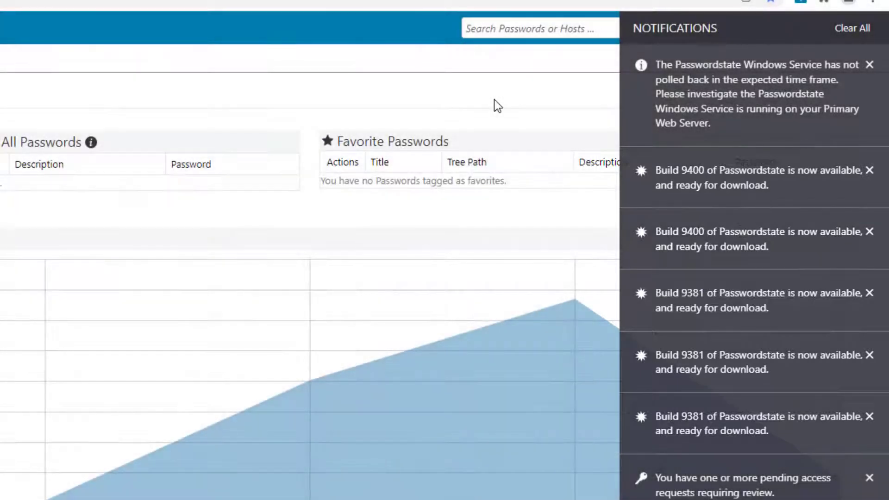
left_click(495, 103)
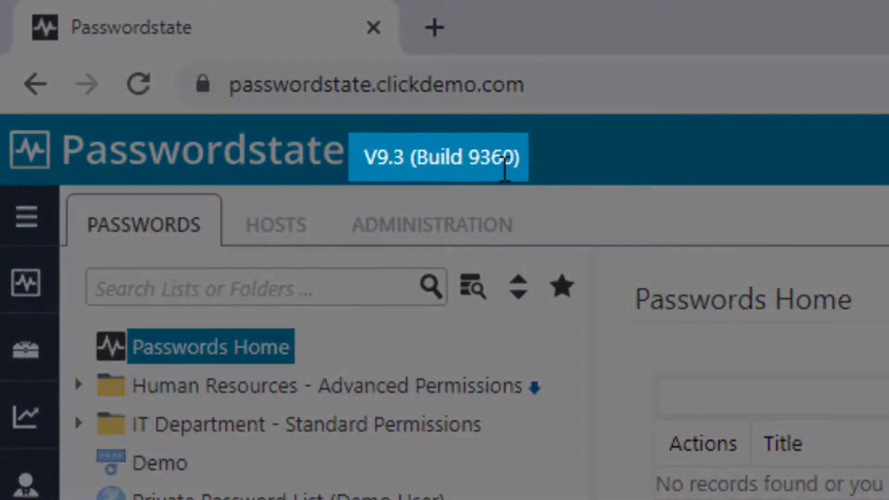
Load the Click Studios website in a new tab to confirm current build 9400, then return to Passwordstate.
left_click(434, 28)
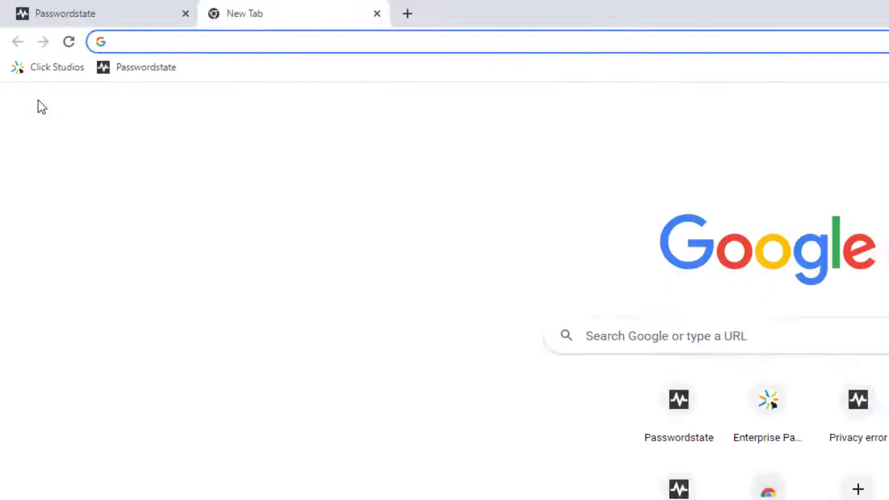
left_click(25, 69)
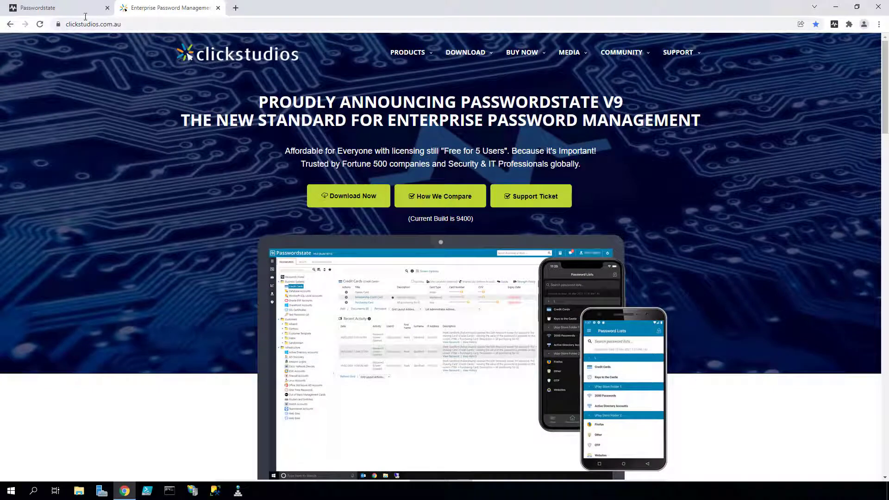
left_click(85, 9)
View the upgrade information under Backups and Upgrades (9360 installed, 9400 latest) and open Maintenance Mode.
left_click(122, 65)
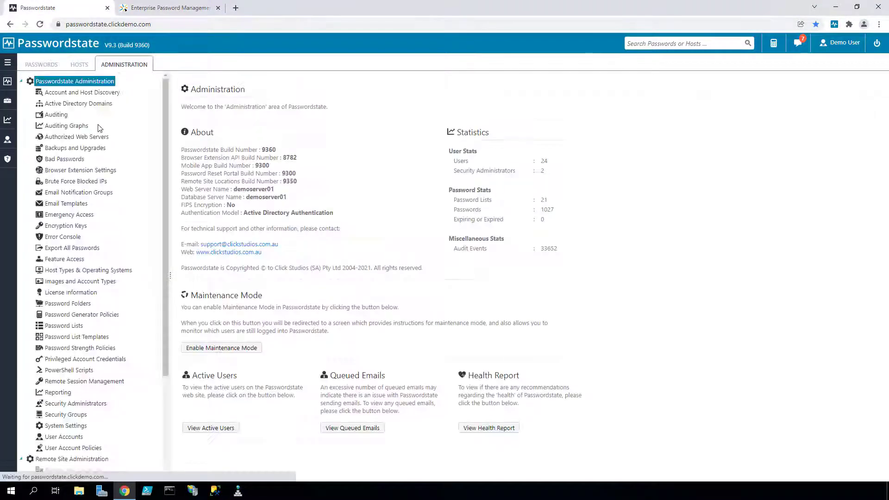
left_click(74, 149)
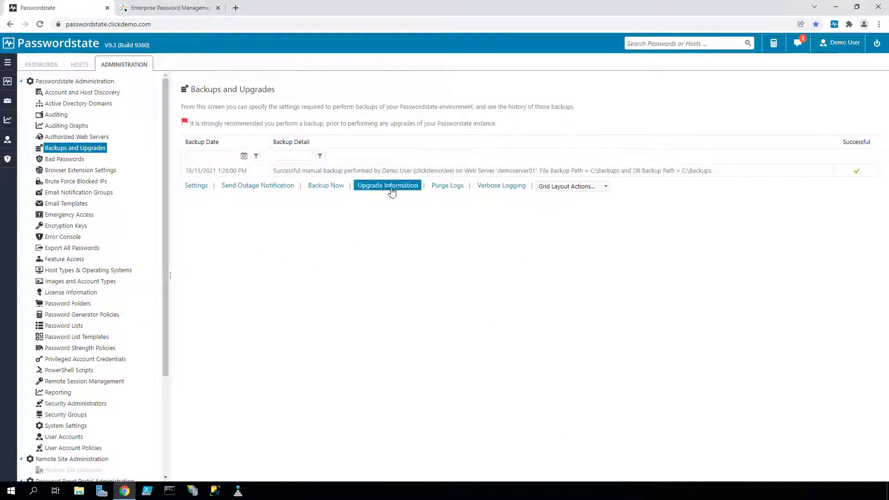
left_click(391, 191)
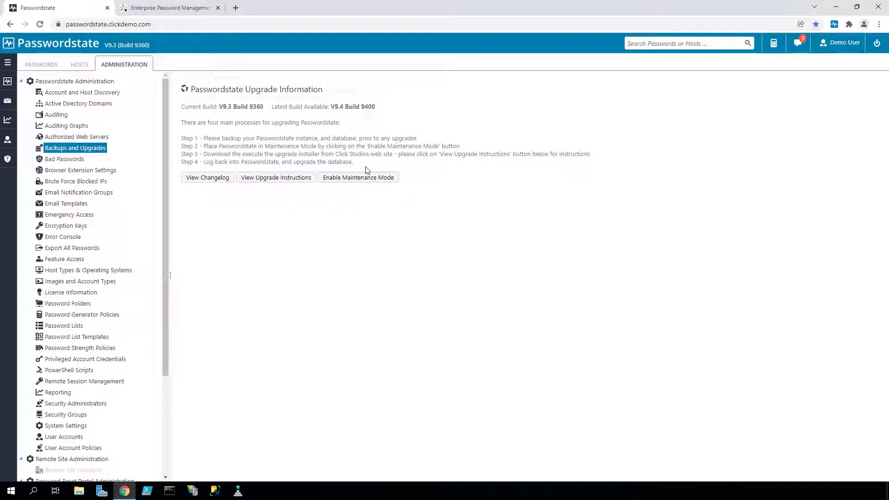
left_click(361, 181)
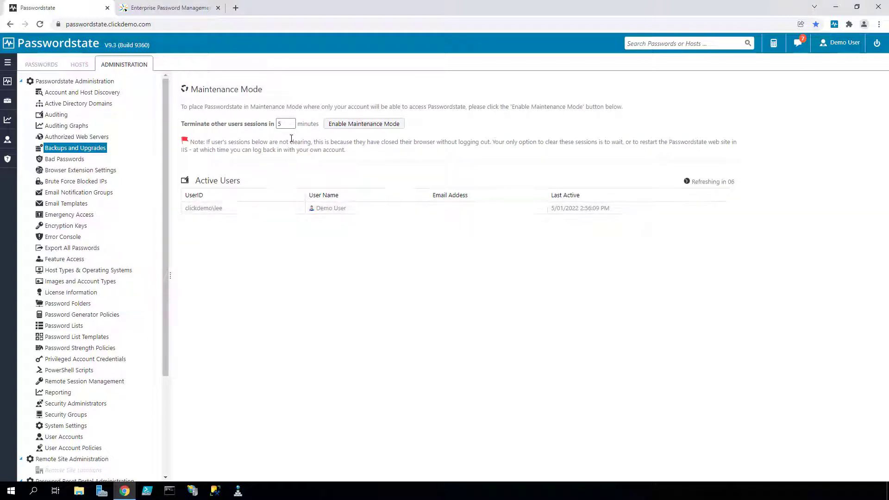
Enable Maintenance Mode with other sessions terminated after 10 minutes, then return to the previous page.
left_click(291, 124)
left_click(361, 124)
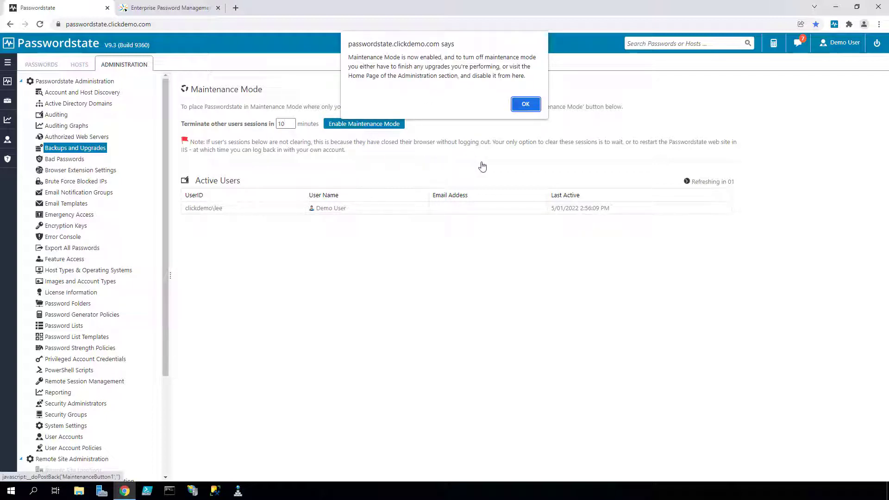
left_click(525, 104)
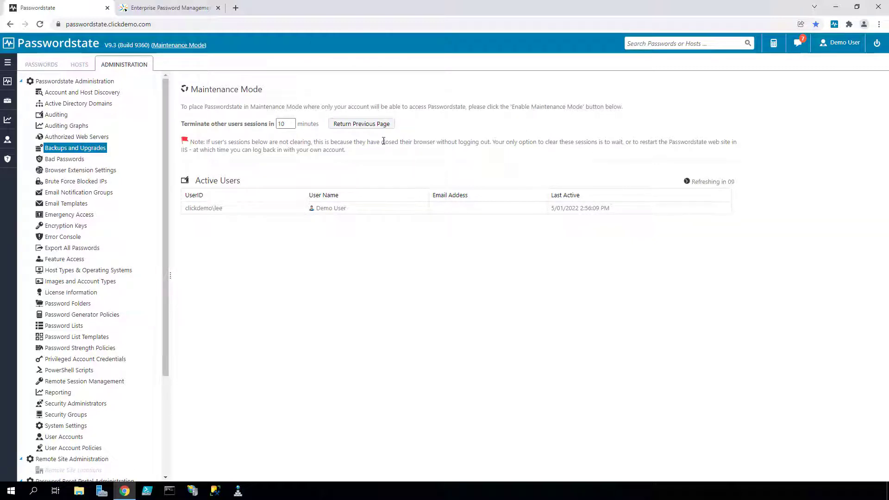
left_click(362, 125)
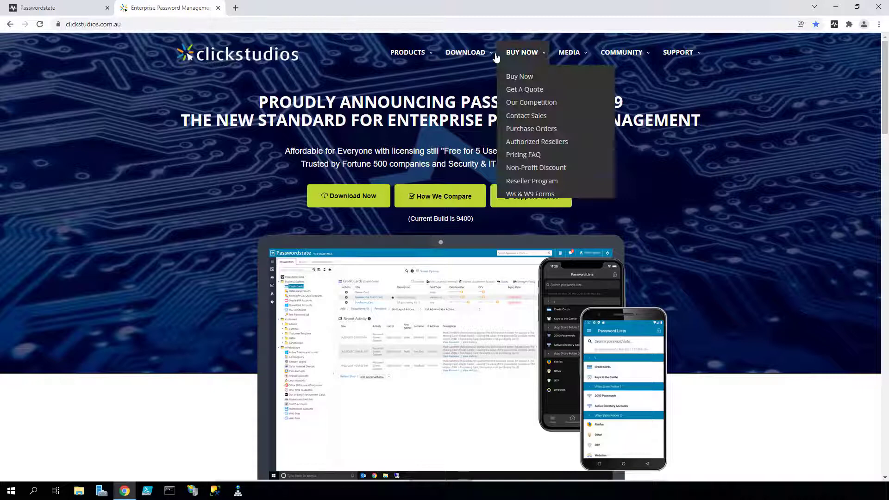
Open the Click Studios Download Checksums page and browse the documentation in a new tab.
mouse_move(491, 55)
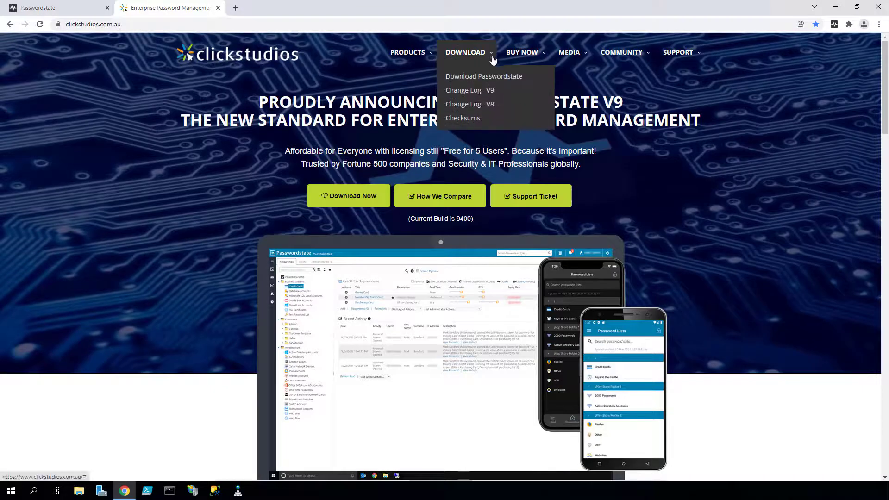
left_click(473, 122)
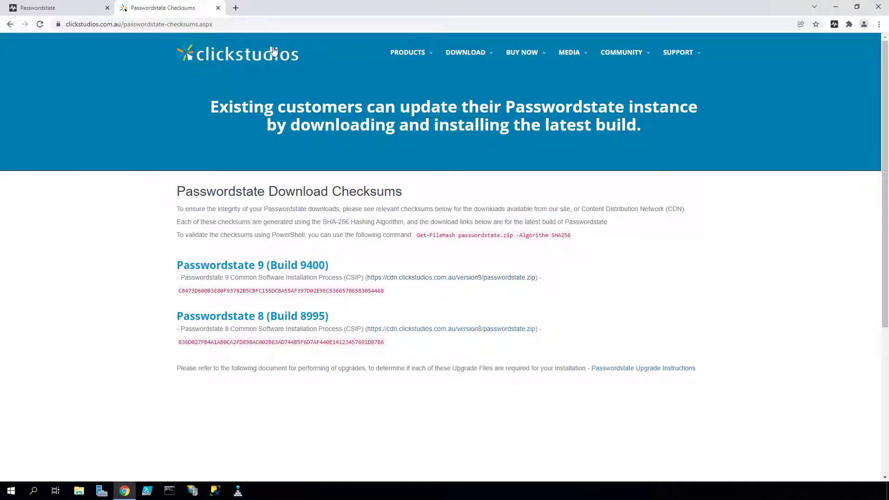
left_click(236, 8)
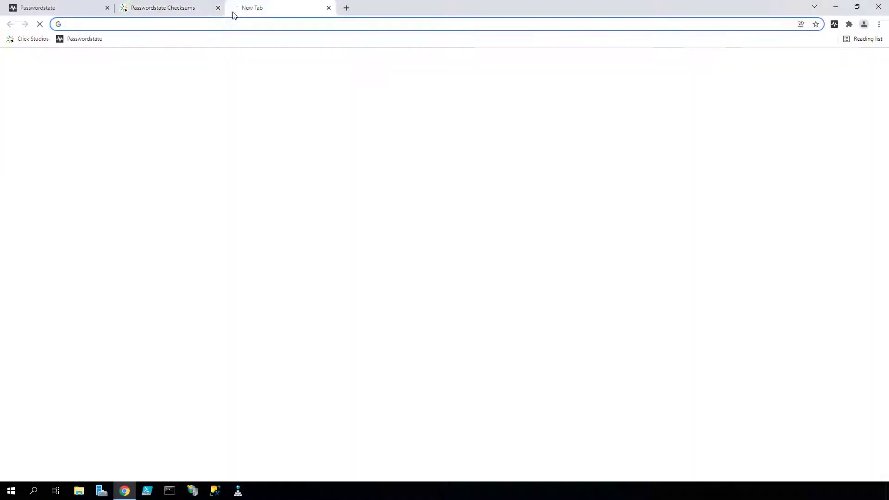
left_click(37, 40)
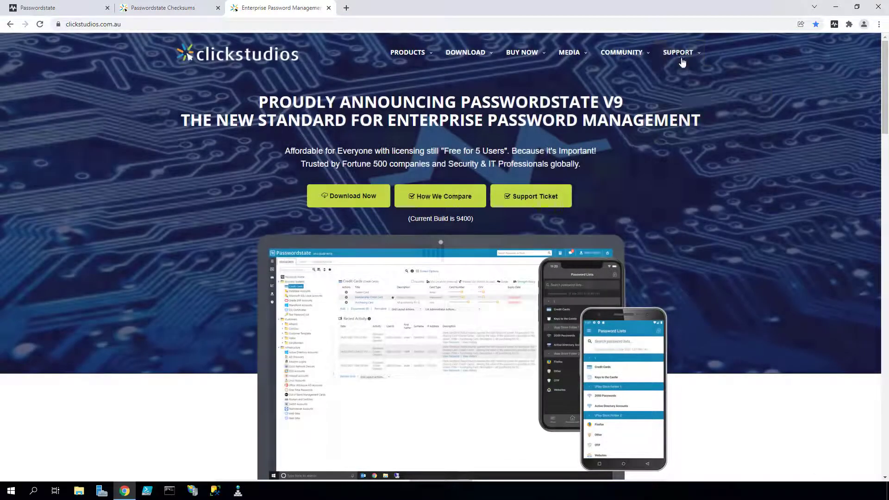
mouse_move(679, 55)
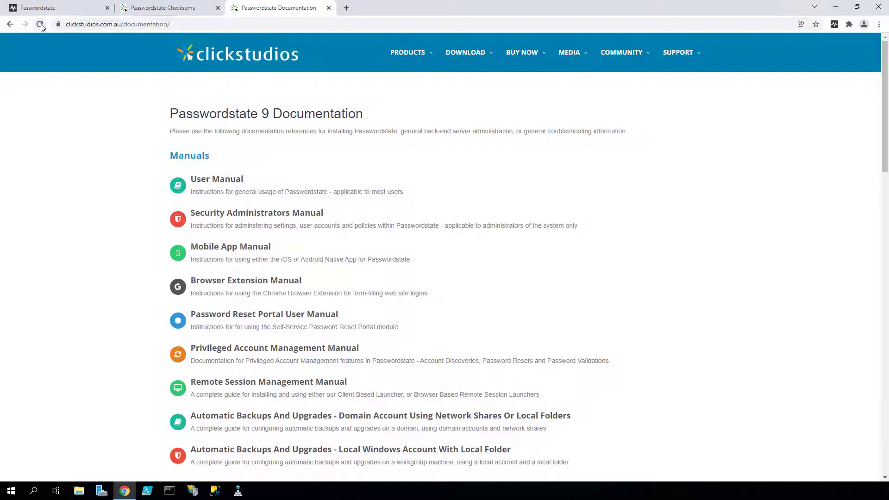
scroll(275, 327, "down", 1)
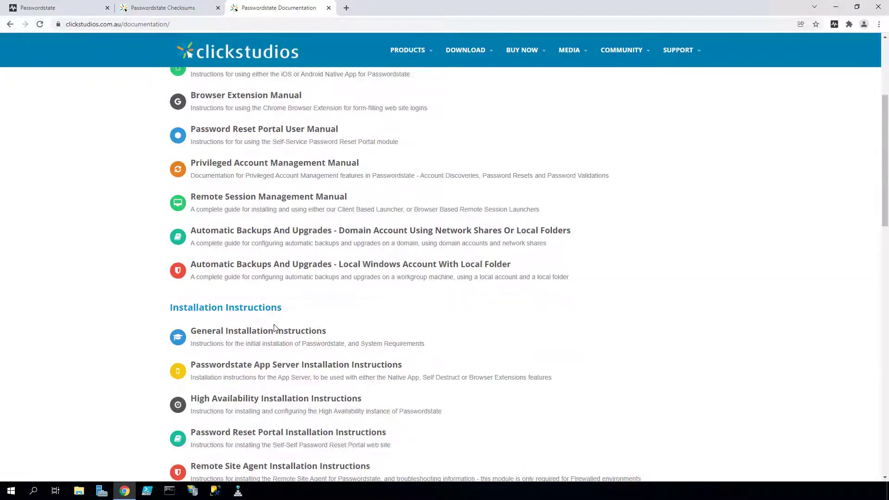
scroll(273, 328, "down", 9)
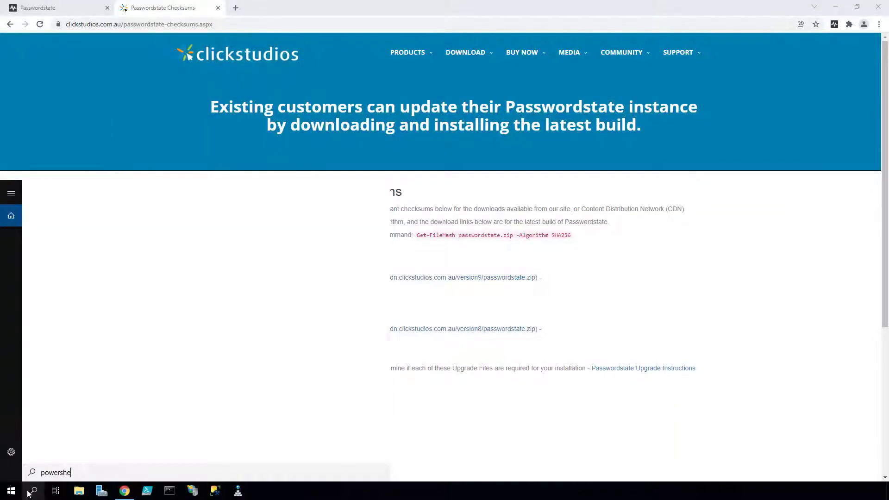
Launch Windows PowerShell and copy the Get-FileHash SHA256 command from the checksums page.
type("ll")
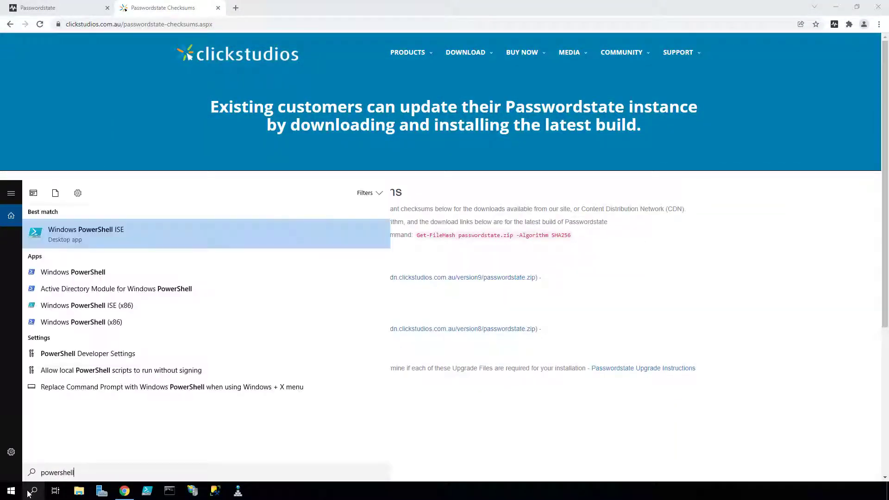
left_click(88, 272)
left_click(461, 234)
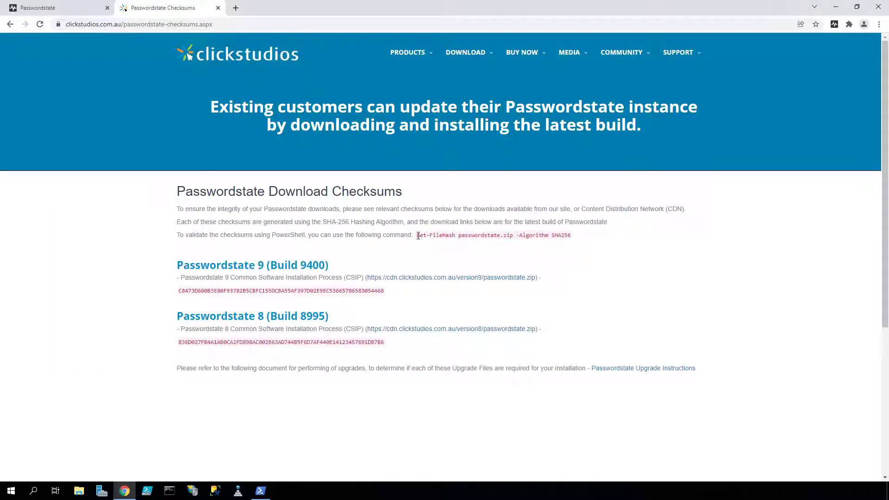
left_click_drag(418, 235, 572, 238)
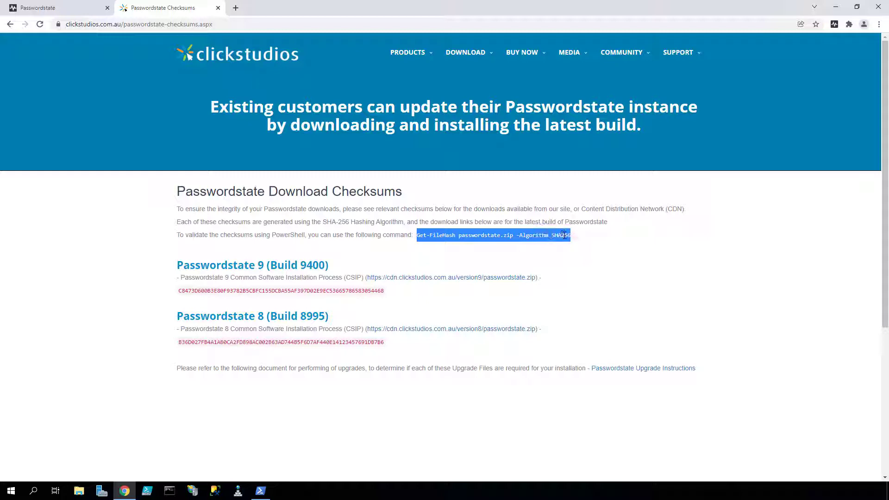
right_click(566, 239)
left_click(597, 245)
Run Get-FileHash on passwordstate.zip in c:\data and compare it with the Build 9400 checksum.
left_click(261, 490)
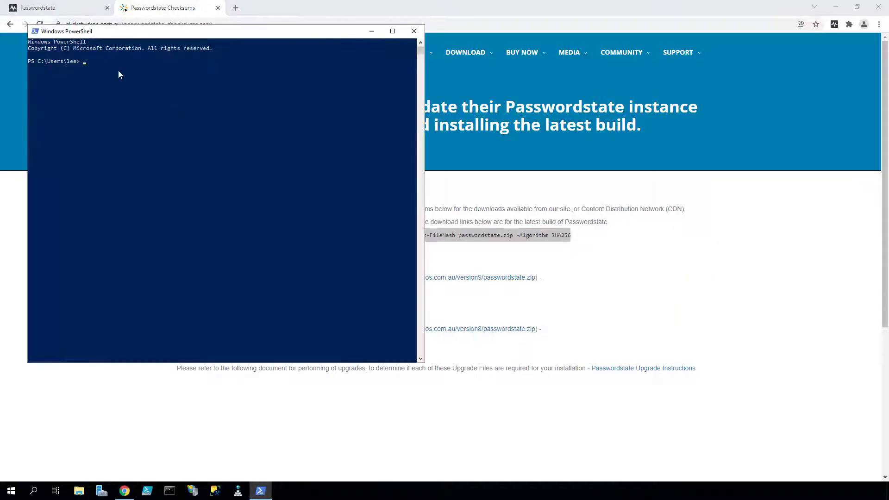
type("cd c:\\data")
key("Return")
right_click(78, 69)
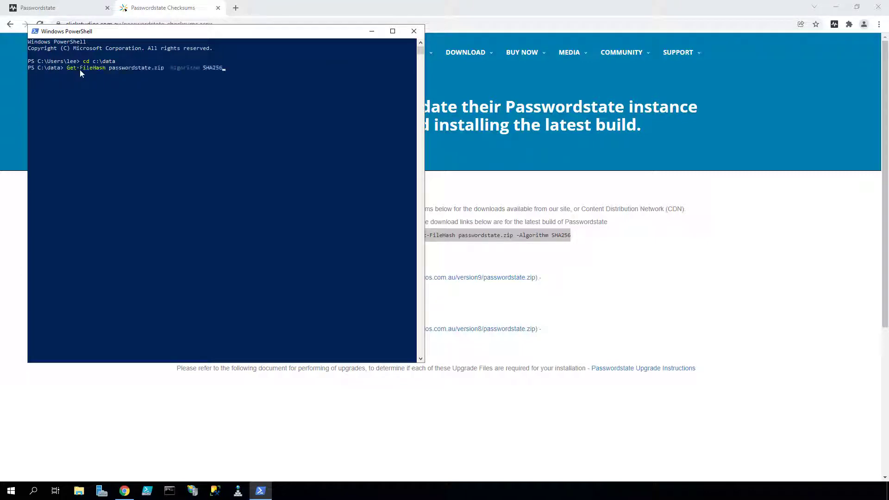
key("Return")
left_click_drag(184, 34, 504, 229)
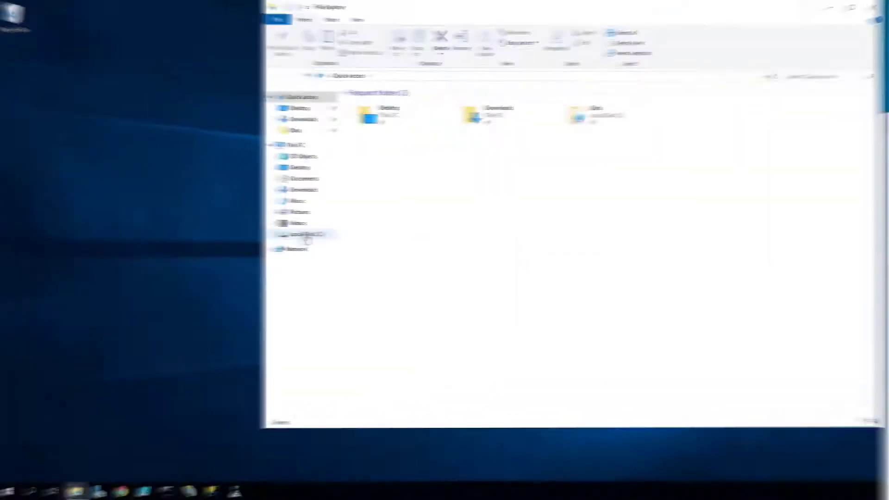
Run Passwordstate.exe from C:\Data\passwordstate as administrator, accepting the UAC prompt.
left_click(308, 234)
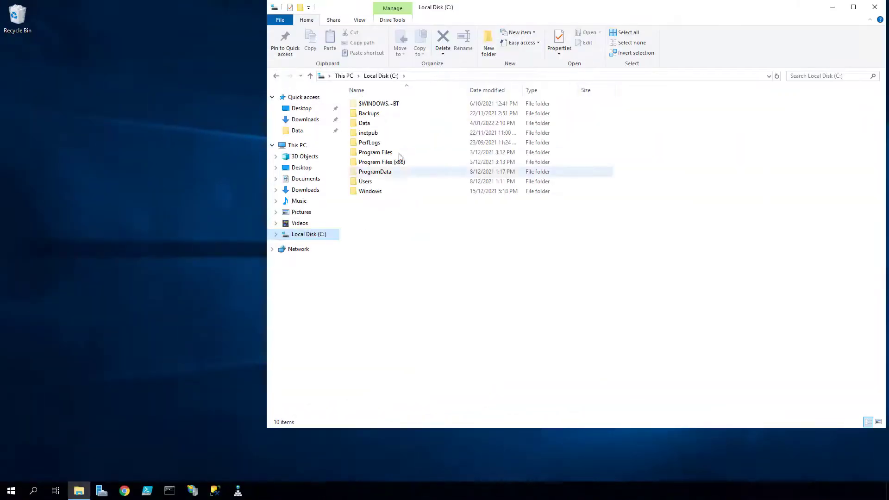
double_click(373, 123)
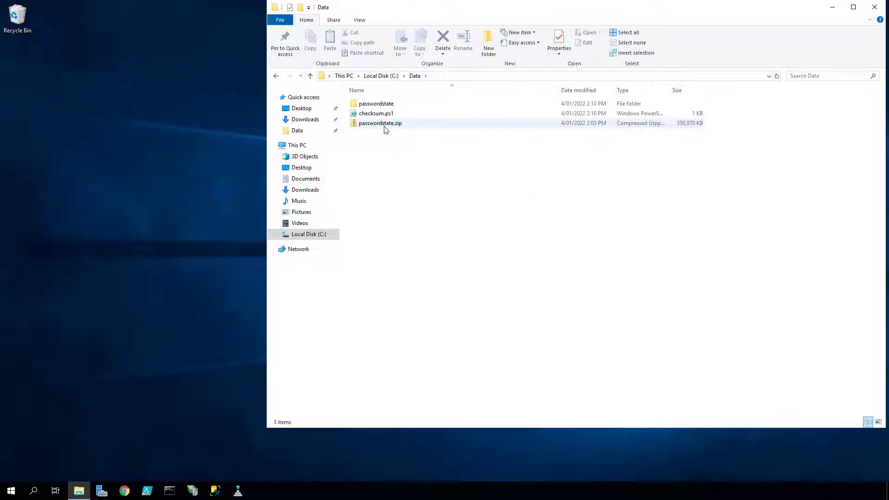
double_click(382, 104)
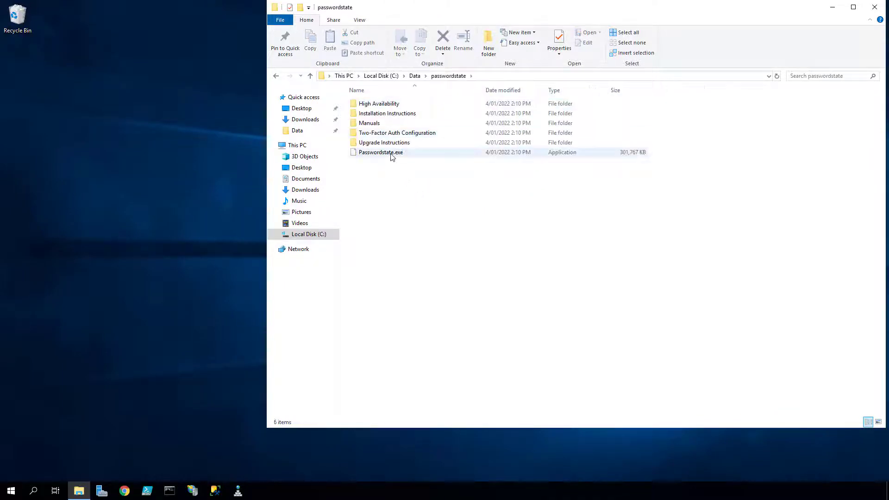
right_click(388, 153)
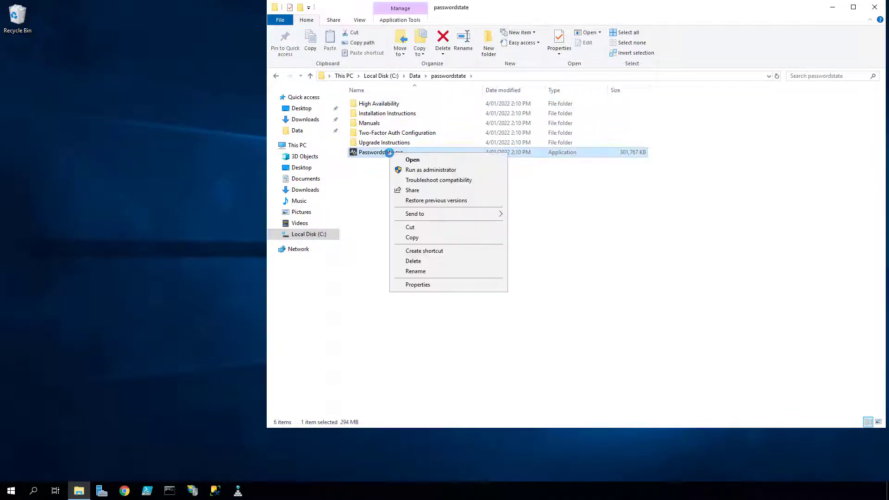
left_click(430, 170)
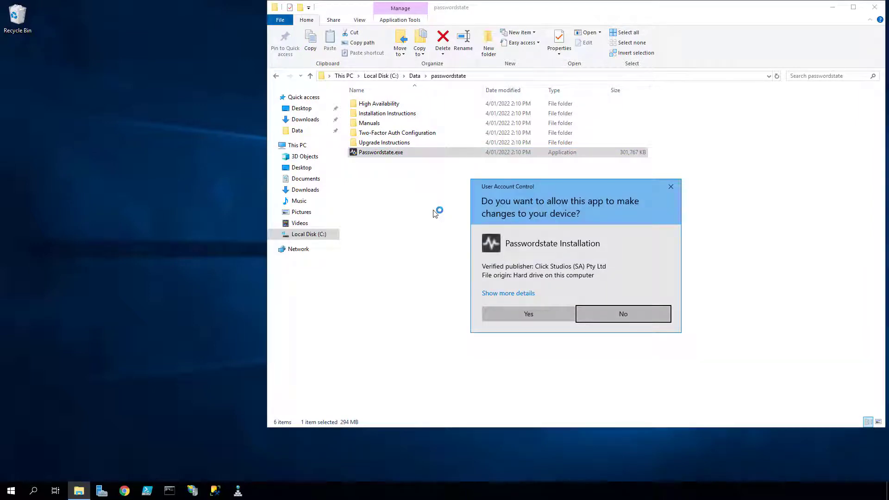
left_click(531, 318)
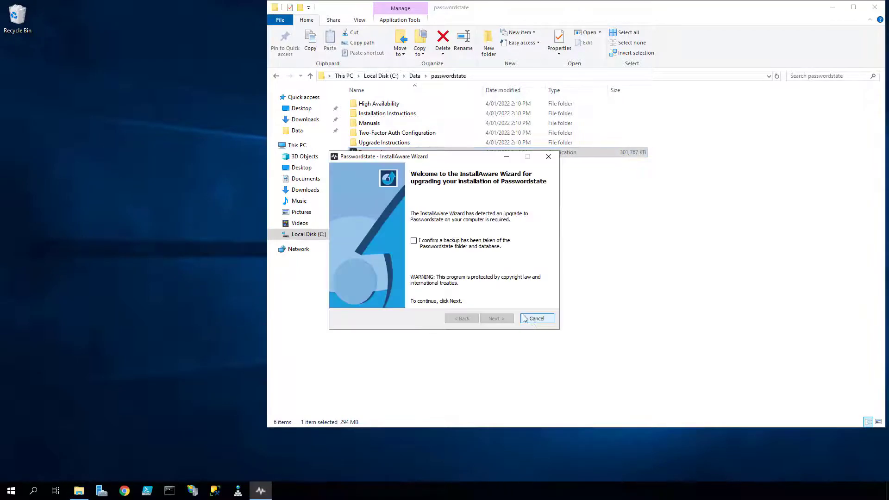
Confirm a backup exists, accept the licence terms, and install the Passwordstate upgrade to completion.
left_click(413, 241)
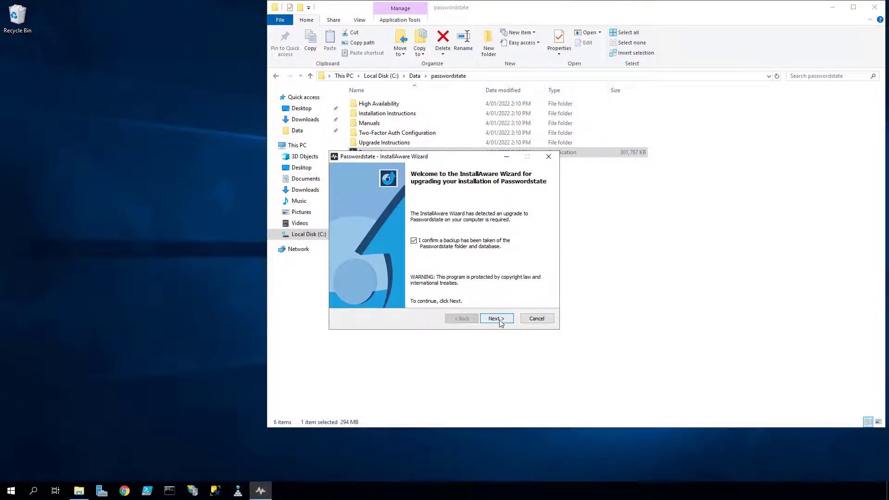
left_click(496, 318)
left_click(335, 296)
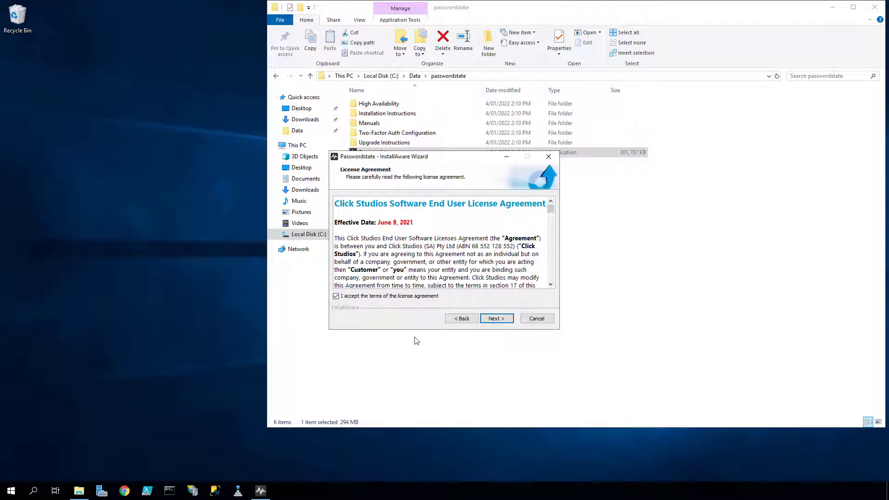
left_click(496, 319)
left_click(494, 320)
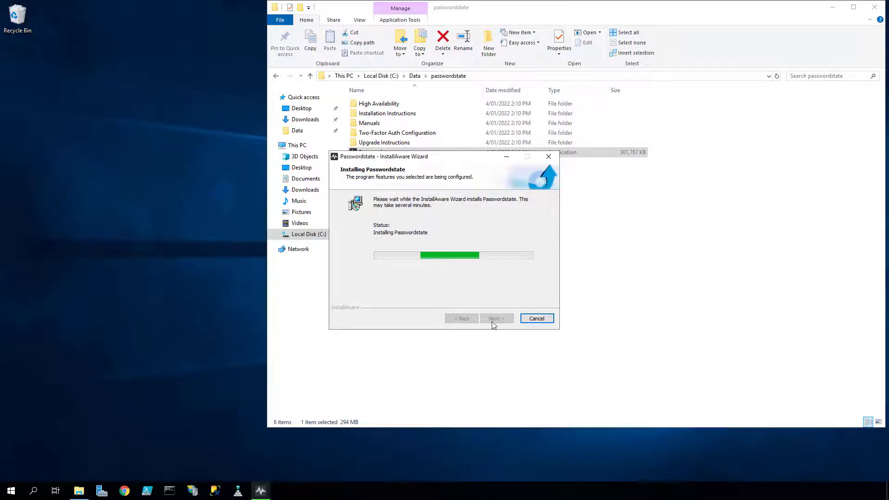
left_click(492, 321)
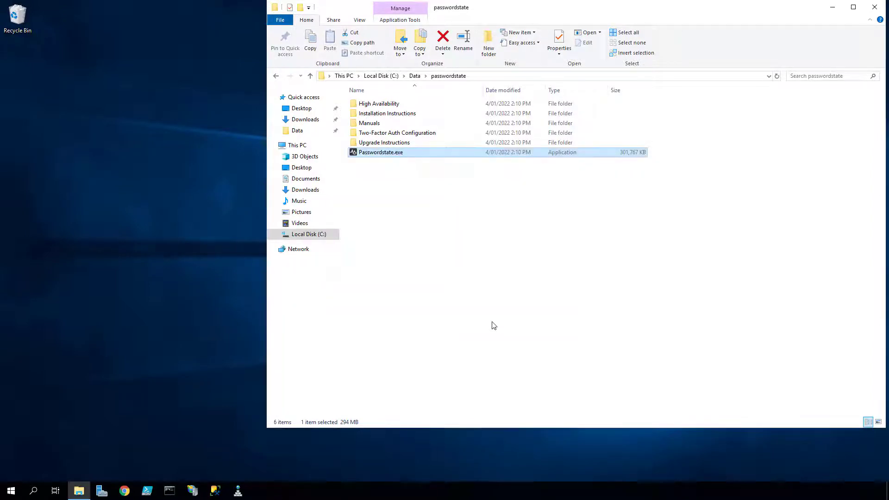
Open Passwordstate in Chrome, log on with domain credentials, and upgrade the database from Build 9360 to 9400.
left_click(124, 490)
left_click(90, 40)
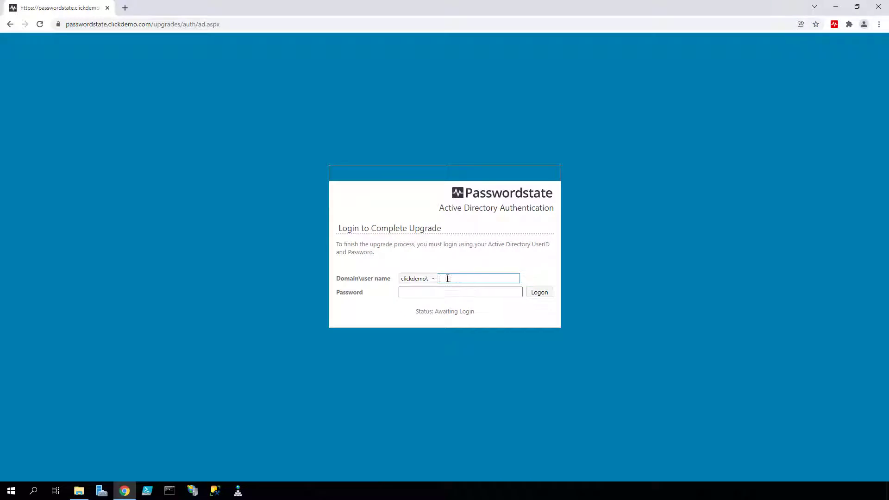
type("lee")
key("Tab")
left_click(536, 294)
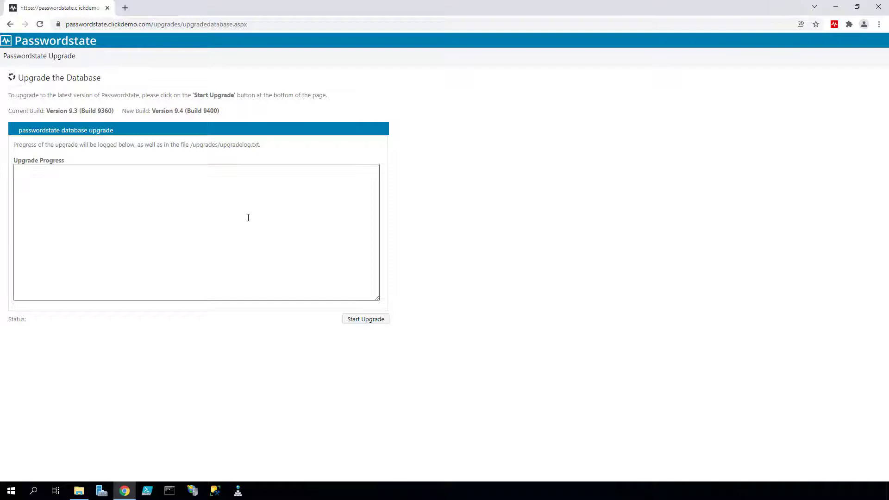
left_click(370, 320)
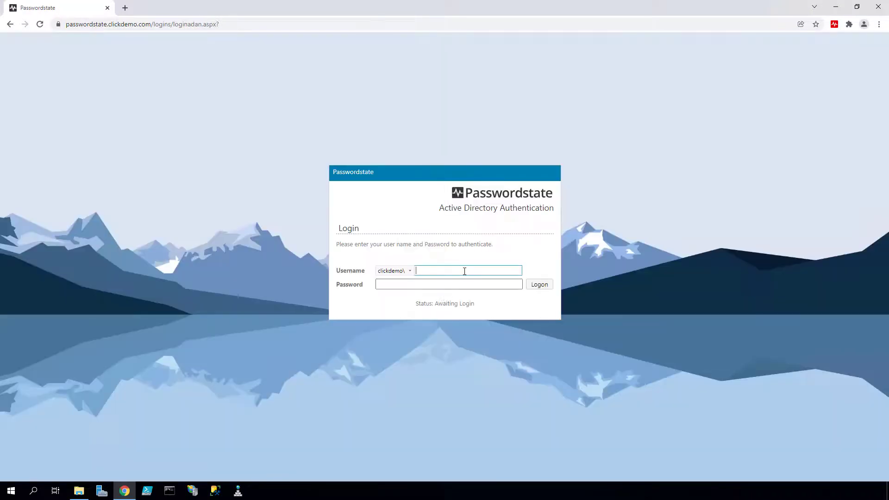
Log back in to Passwordstate to confirm Build 9400 on Administration, then open a new browser tab.
type("e")
key("Tab")
left_click(550, 287)
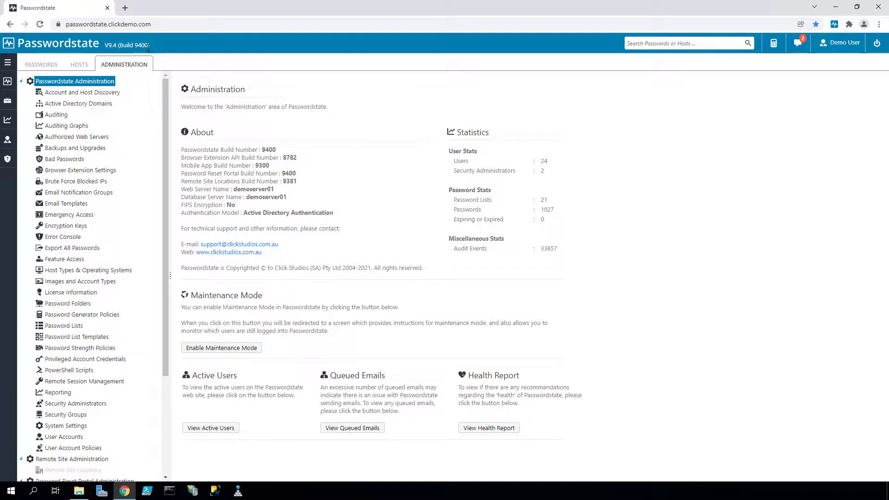
left_click(125, 8)
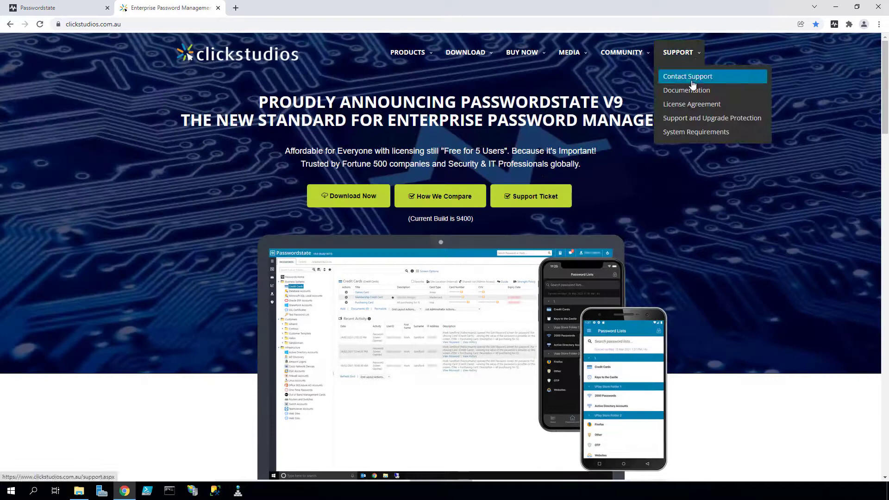
From Support > Documentation, open the Version 9 Upgrade Instructions PDF and scroll to its Table of Contents.
left_click(686, 94)
scroll(307, 342, "down", 12)
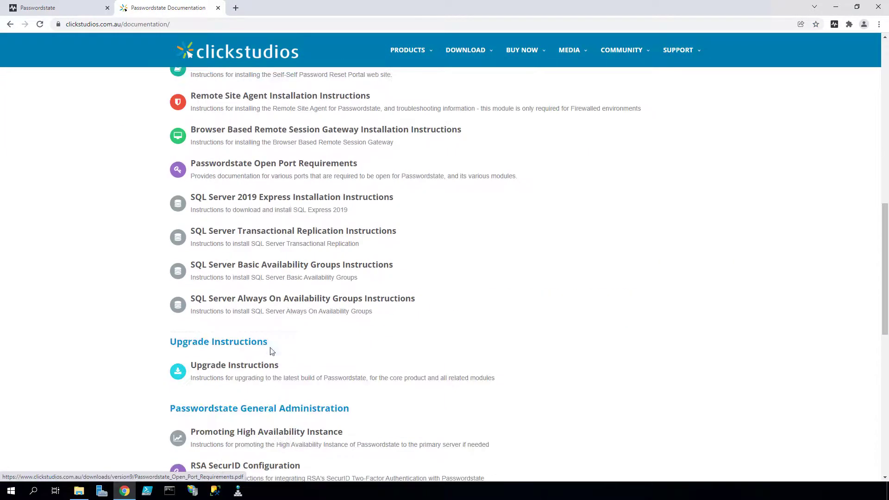
left_click(231, 368)
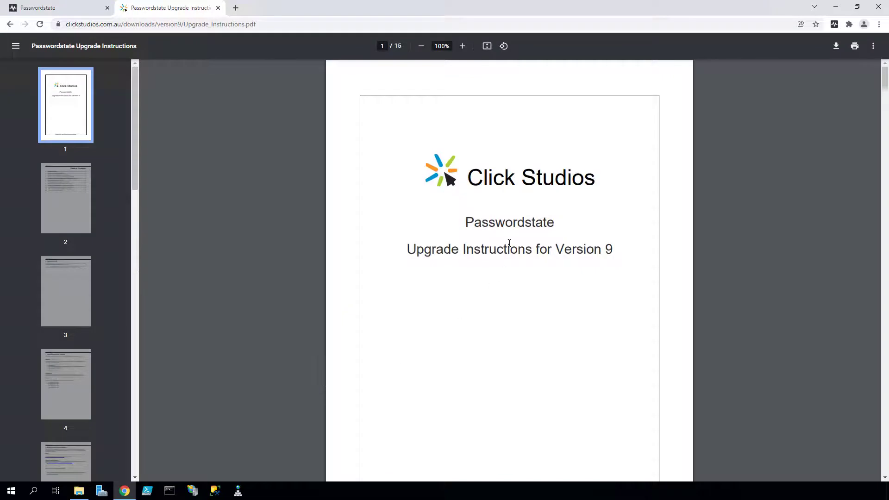
scroll(509, 247, "down", 7)
scroll(509, 248, "down", 3)
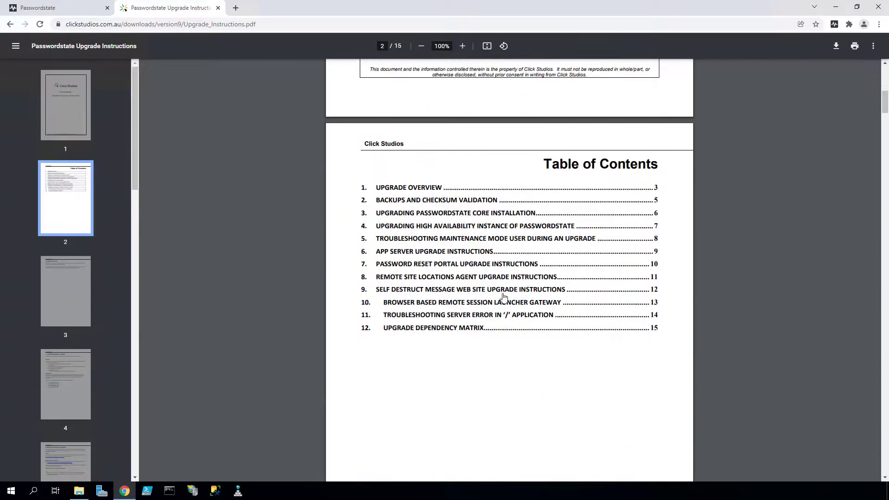